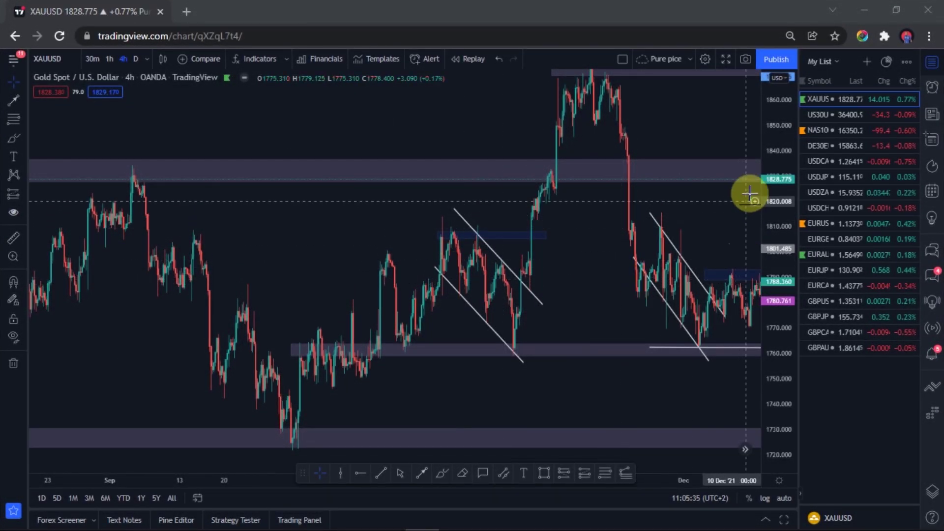
- Compress the XAUUSD 4h price scale and pan to the recent candles around the long position box
{"action": "left_click_drag", "start_coordinate": [767, 150], "coordinate": [747, 219]}
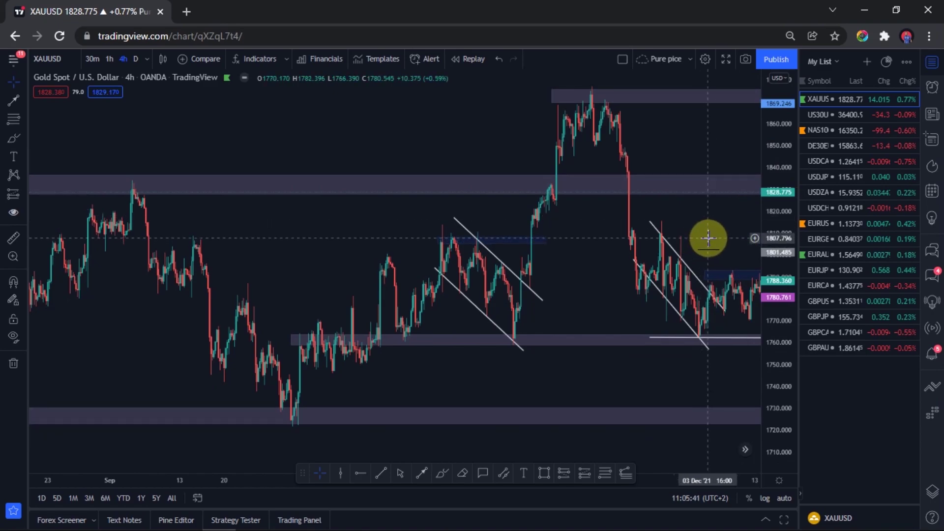
{"action": "left_click_drag", "start_coordinate": [708, 239], "coordinate": [448, 287]}
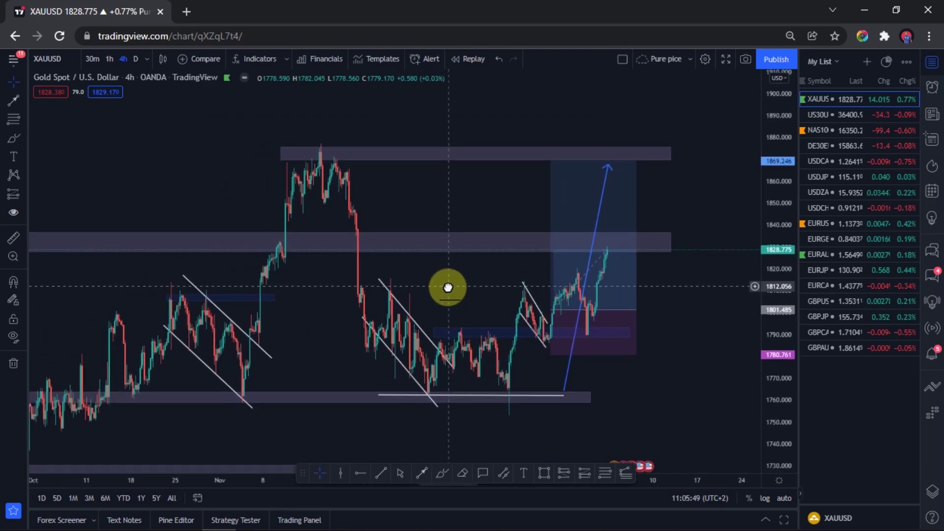
{"action": "scroll", "coordinate": [687, 349], "scroll_direction": "up", "scroll_amount": 3}
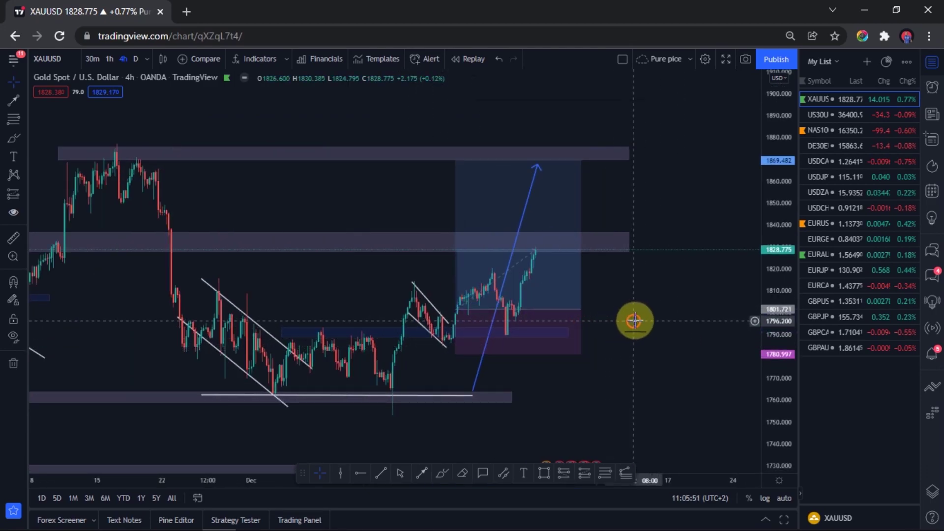
{"action": "left_click_drag", "start_coordinate": [748, 268], "coordinate": [605, 308]}
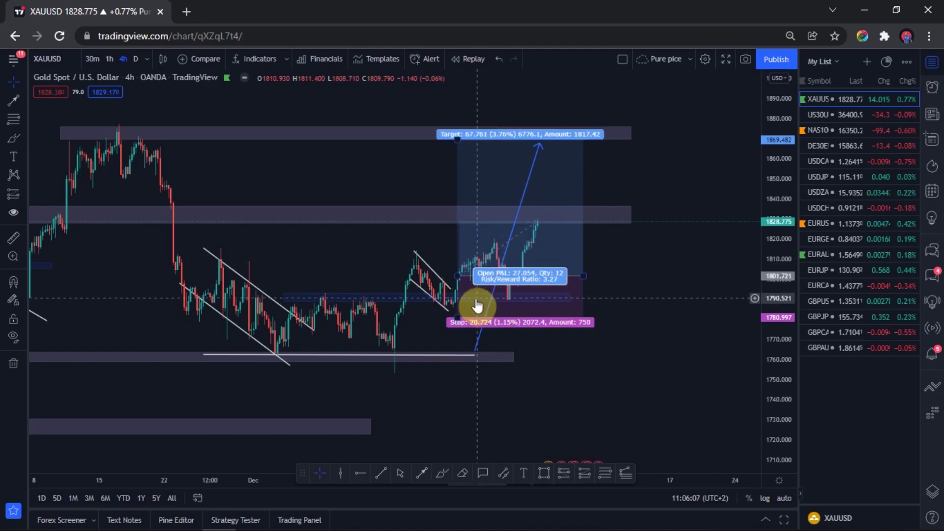
{"action": "left_click", "coordinate": [449, 302]}
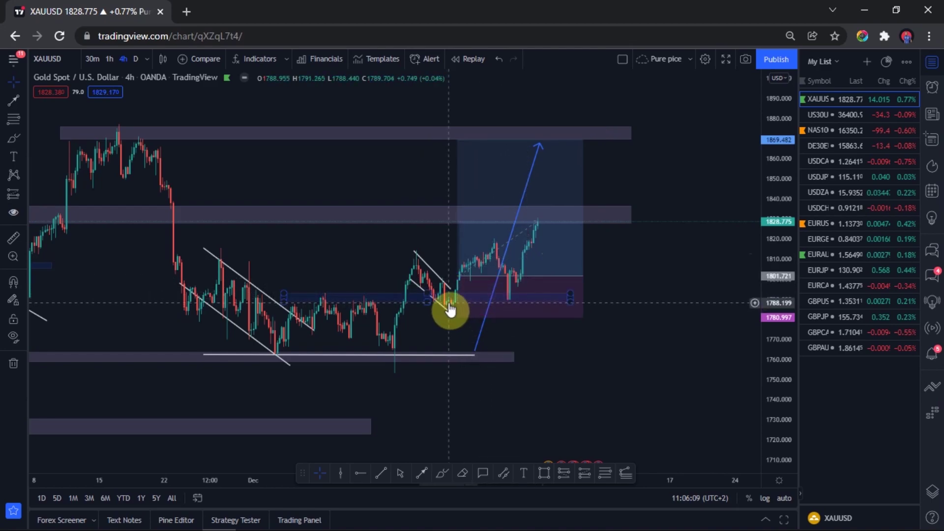
{"action": "left_click", "coordinate": [520, 256]}
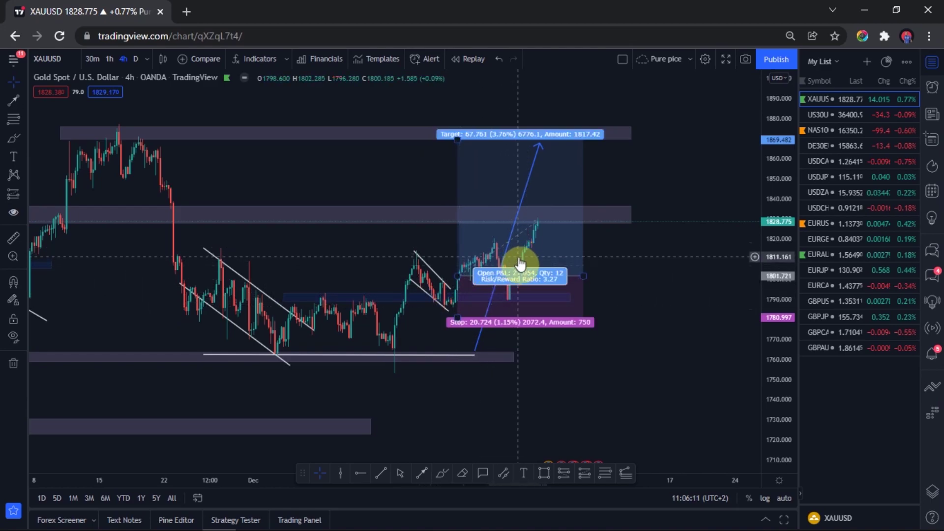
{"action": "left_click", "coordinate": [510, 351]}
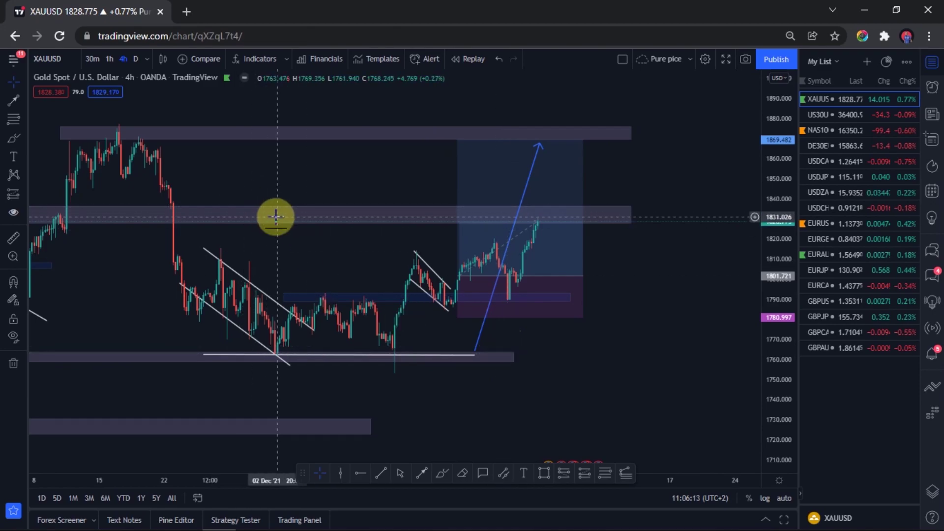
- Switch XAUUSD to daily candles and rescale to show the July to December price action
{"action": "left_click", "coordinate": [134, 60]}
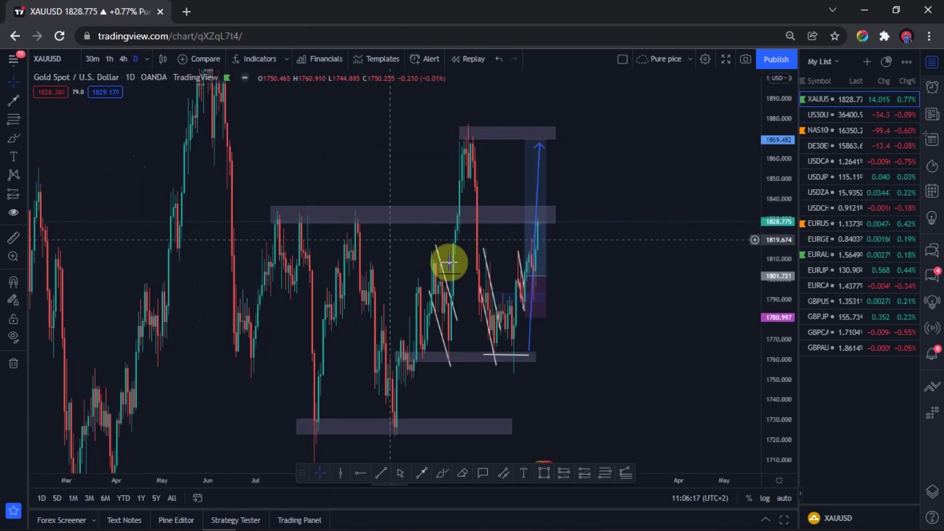
{"action": "left_click_drag", "start_coordinate": [780, 158], "coordinate": [775, 295]}
{"action": "scroll", "coordinate": [222, 274], "scroll_direction": "up", "scroll_amount": 3}
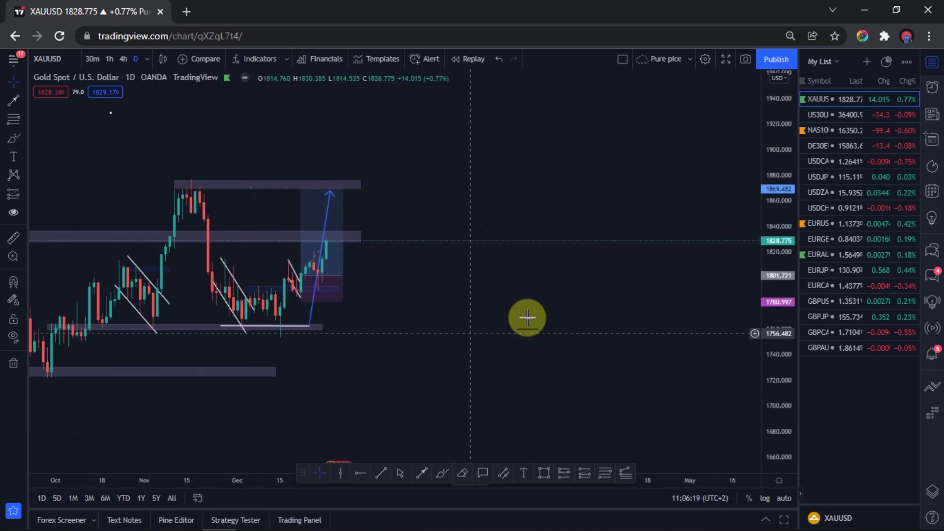
{"action": "mouse_move", "coordinate": [527, 317]}
{"action": "left_mouse_down"}
{"action": "mouse_move", "coordinate": [716, 280]}
{"action": "mouse_move", "coordinate": [689, 323]}
{"action": "left_mouse_up"}
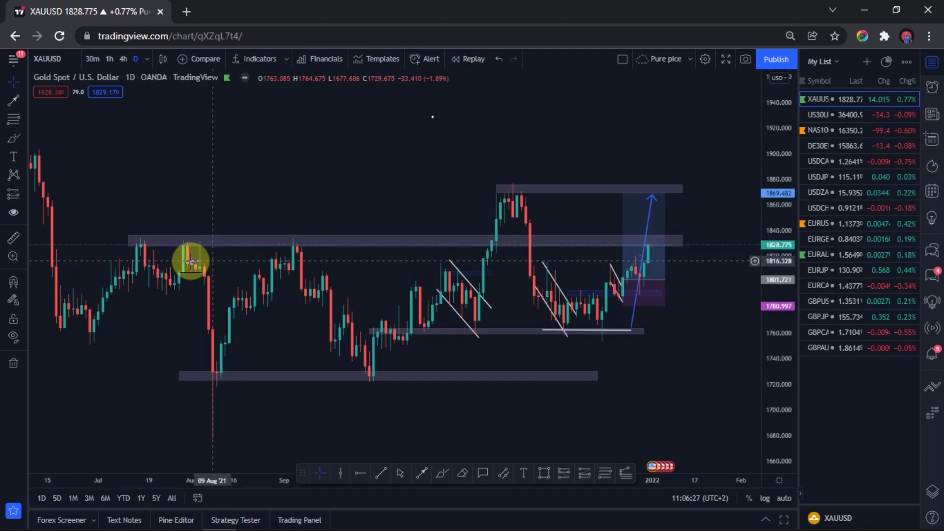
{"action": "left_click_drag", "start_coordinate": [137, 278], "coordinate": [243, 270]}
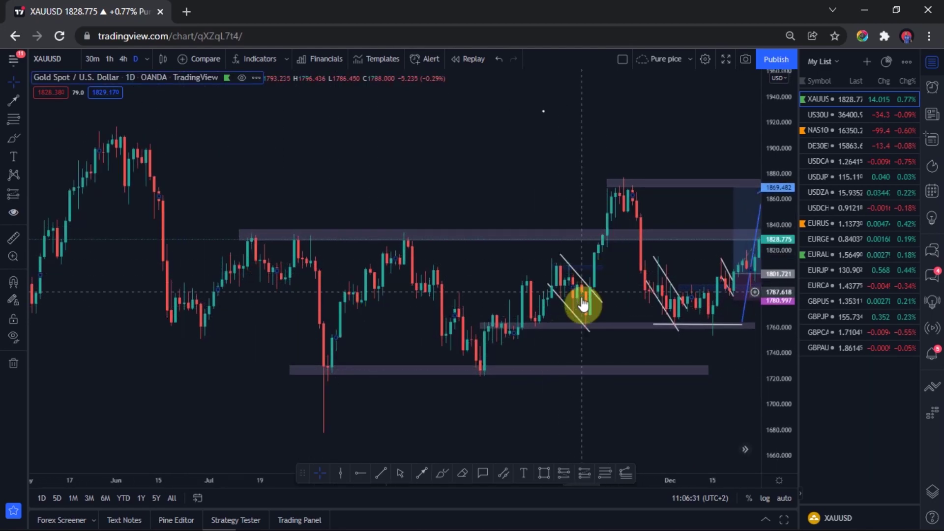
- Select the lower and upper zone rectangles and the long position to inspect them, then deselect
{"action": "left_click", "coordinate": [700, 372]}
{"action": "left_click_drag", "start_coordinate": [393, 278], "coordinate": [249, 262]}
{"action": "left_click", "coordinate": [295, 225]}
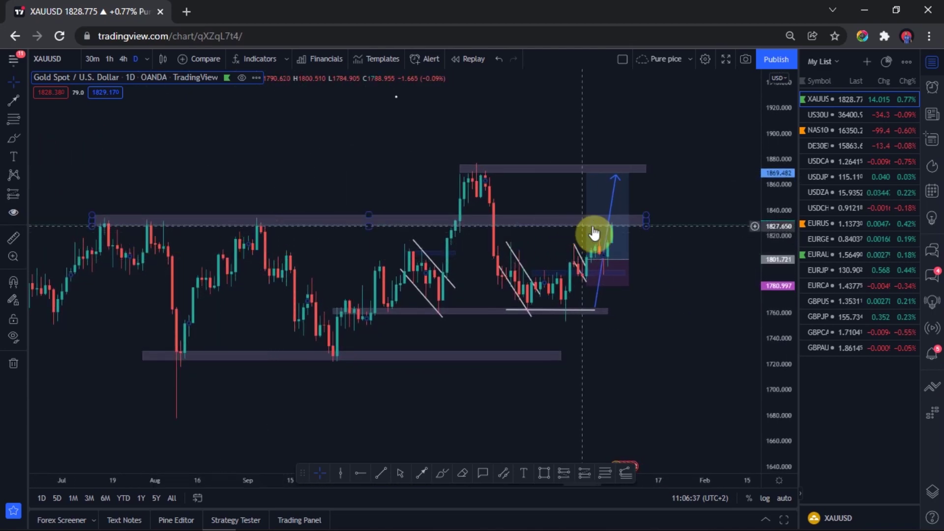
{"action": "left_click", "coordinate": [627, 230]}
{"action": "left_click", "coordinate": [115, 86]}
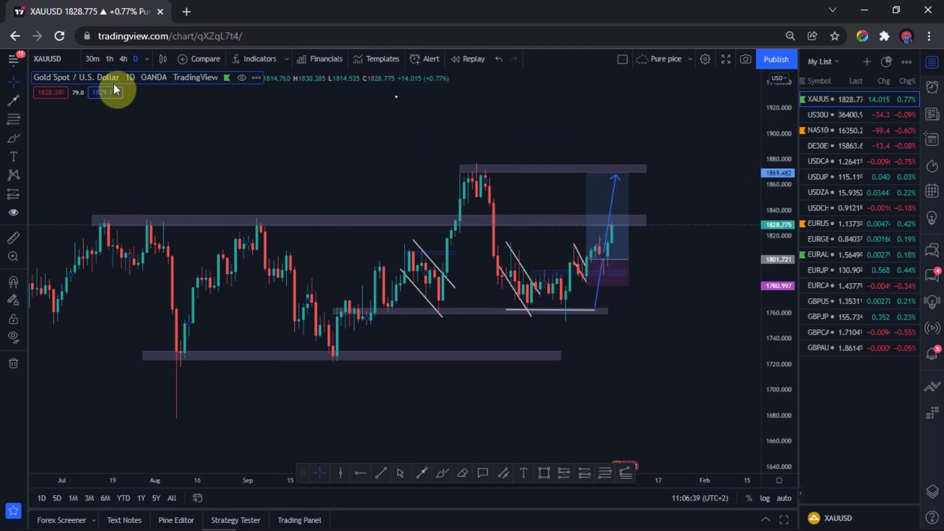
- Return to 4h candles and stretch the chart around the recent move near 1829
{"action": "left_click", "coordinate": [122, 59]}
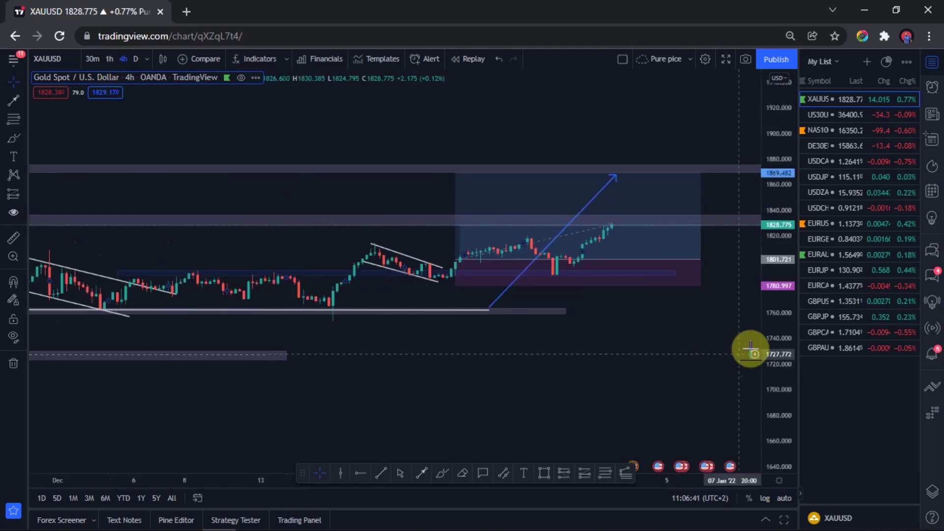
{"action": "left_click_drag", "start_coordinate": [750, 349], "coordinate": [751, 123]}
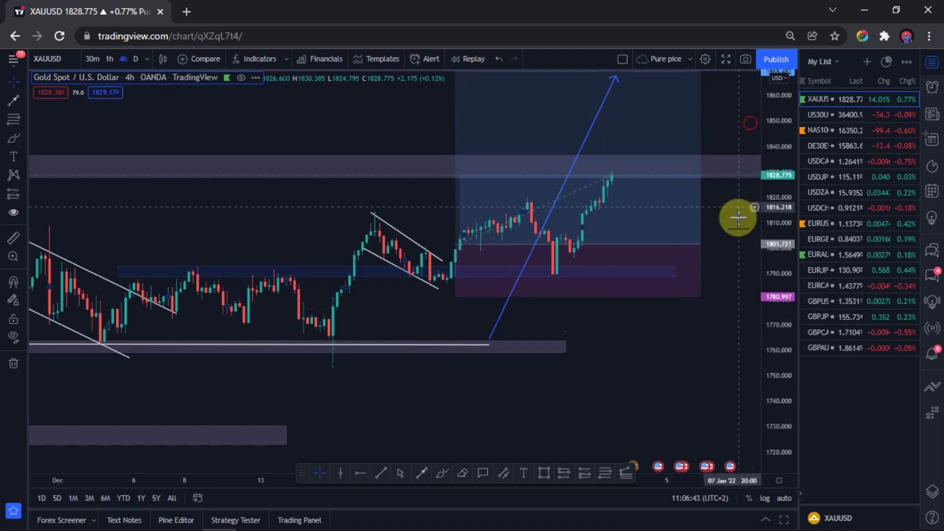
{"action": "left_click_drag", "start_coordinate": [719, 256], "coordinate": [677, 314]}
{"action": "left_click_drag", "start_coordinate": [766, 295], "coordinate": [765, 268]}
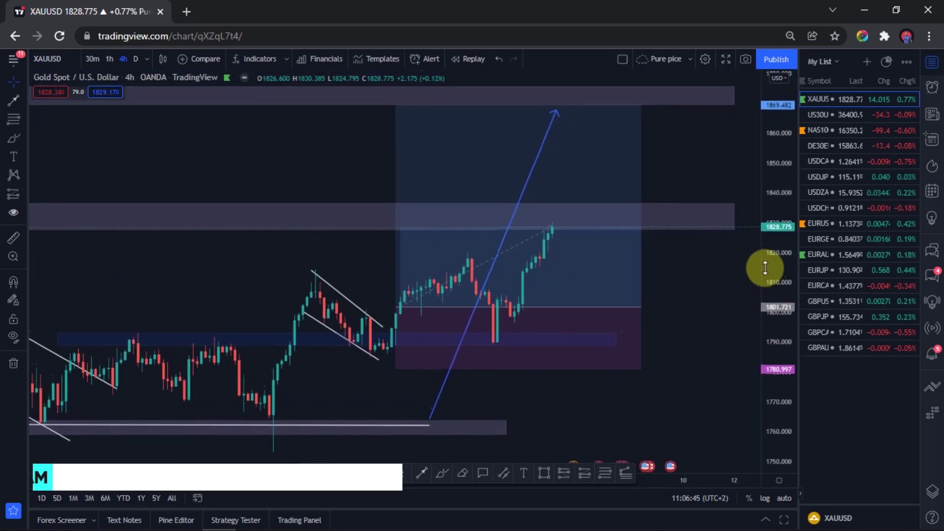
{"action": "left_click_drag", "start_coordinate": [695, 305], "coordinate": [590, 260]}
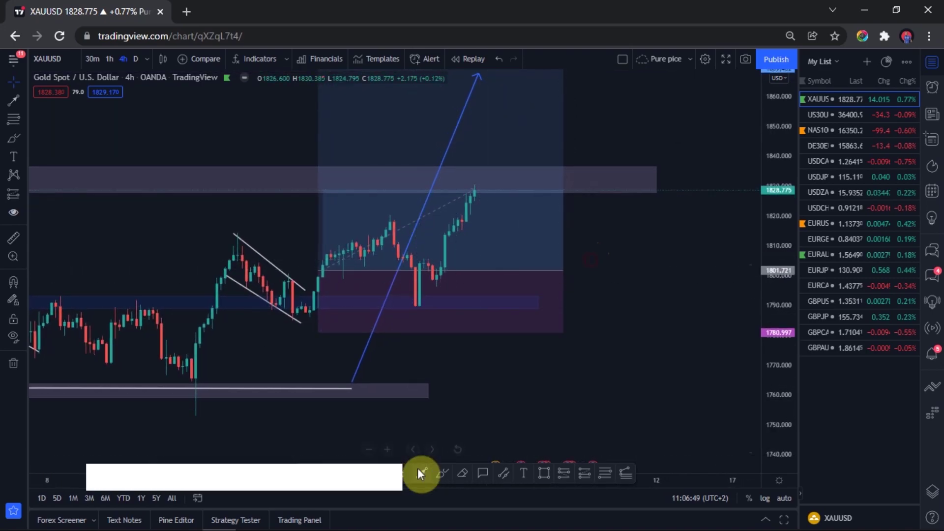
- Brush a projected path right of the last candle: pullback from 1829, then rally toward 1850
{"action": "left_click", "coordinate": [443, 473]}
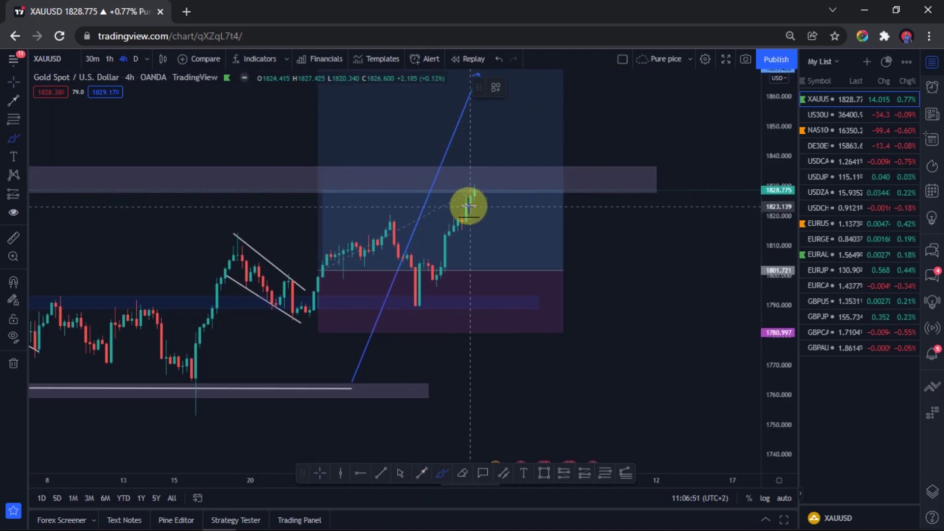
{"action": "mouse_move", "coordinate": [468, 202]}
{"action": "left_mouse_down"}
{"action": "mouse_move", "coordinate": [498, 172]}
{"action": "mouse_move", "coordinate": [549, 227]}
{"action": "mouse_move", "coordinate": [551, 196]}
{"action": "mouse_move", "coordinate": [584, 121]}
{"action": "left_mouse_up"}
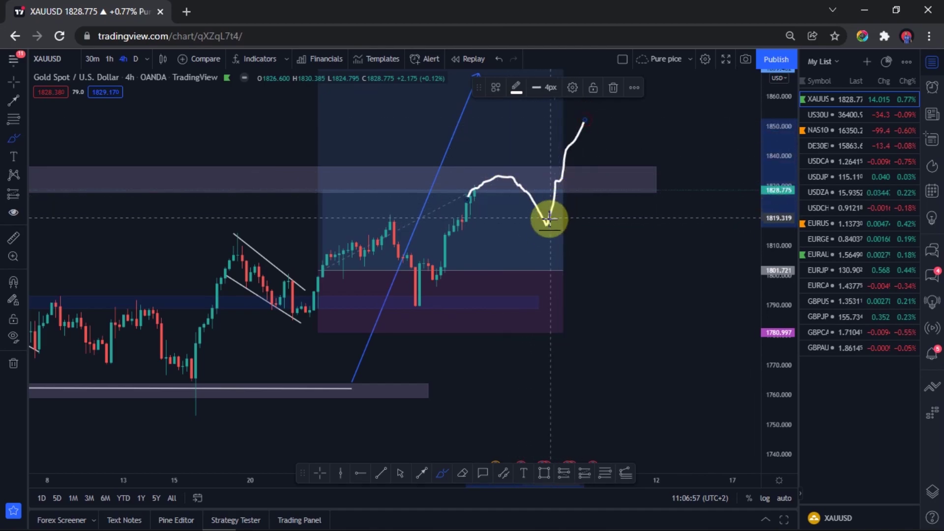
{"action": "scroll", "coordinate": [639, 295], "scroll_direction": "down", "scroll_amount": 2}
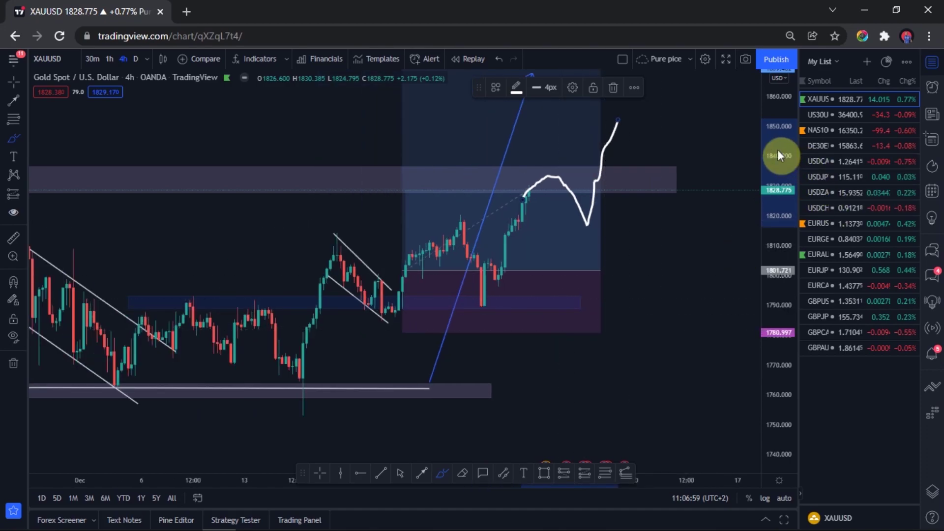
{"action": "left_click_drag", "start_coordinate": [777, 150], "coordinate": [784, 228]}
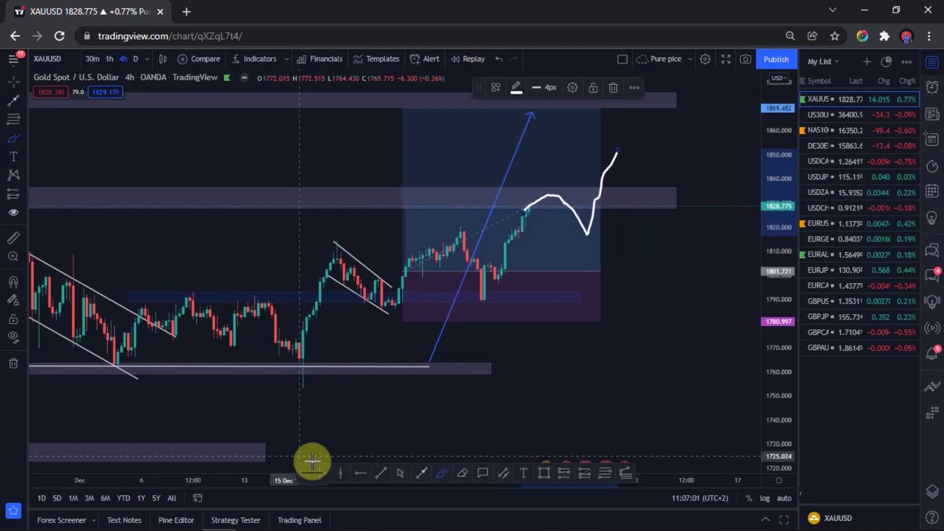
{"action": "mouse_move", "coordinate": [609, 354]}
{"action": "left_mouse_down"}
{"action": "mouse_move", "coordinate": [628, 409]}
{"action": "mouse_move", "coordinate": [572, 414]}
{"action": "left_mouse_up"}
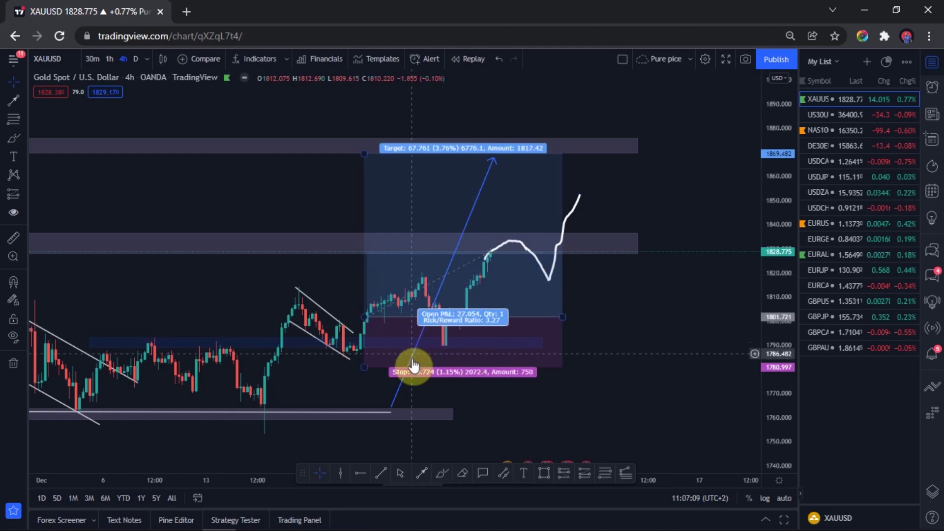
- Draw a blue arrow from the projected peak to the dip near 1818, plus a white line at the prior swing high
{"action": "left_click", "coordinate": [424, 476]}
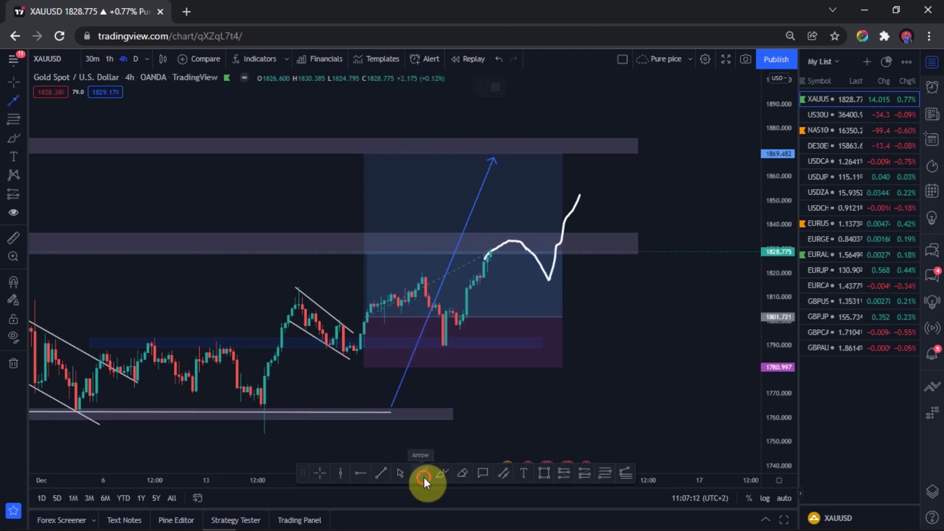
{"action": "left_click", "coordinate": [518, 249]}
{"action": "left_click", "coordinate": [532, 342]}
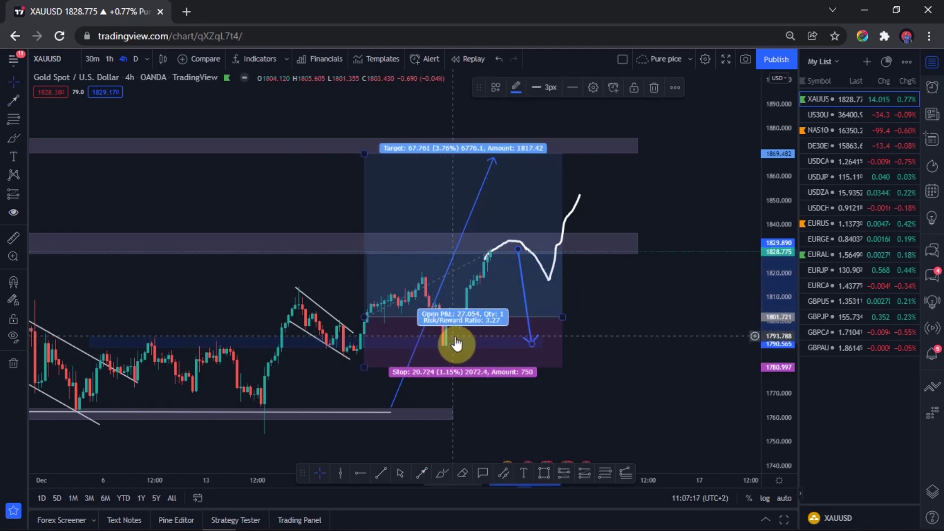
{"action": "left_click_drag", "start_coordinate": [532, 343], "coordinate": [547, 281]}
{"action": "left_click", "coordinate": [443, 474]}
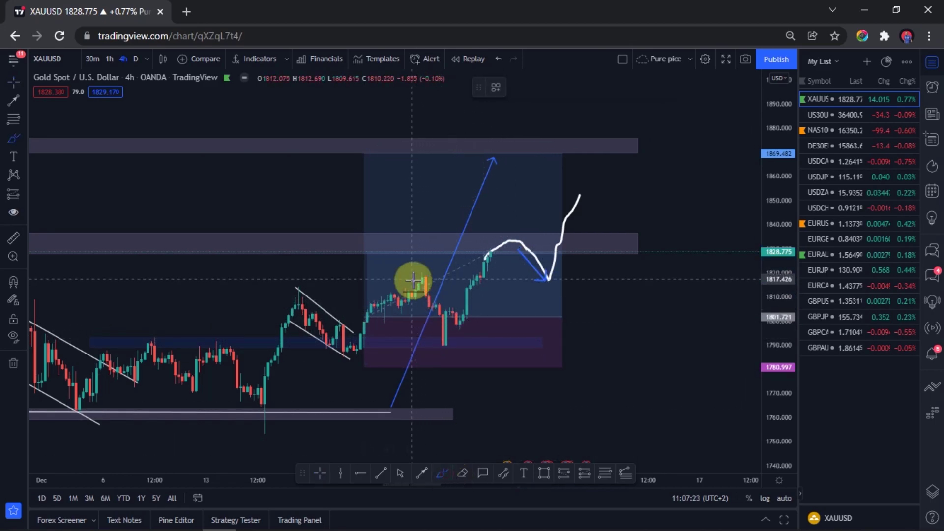
{"action": "left_click_drag", "start_coordinate": [415, 272], "coordinate": [562, 276]}
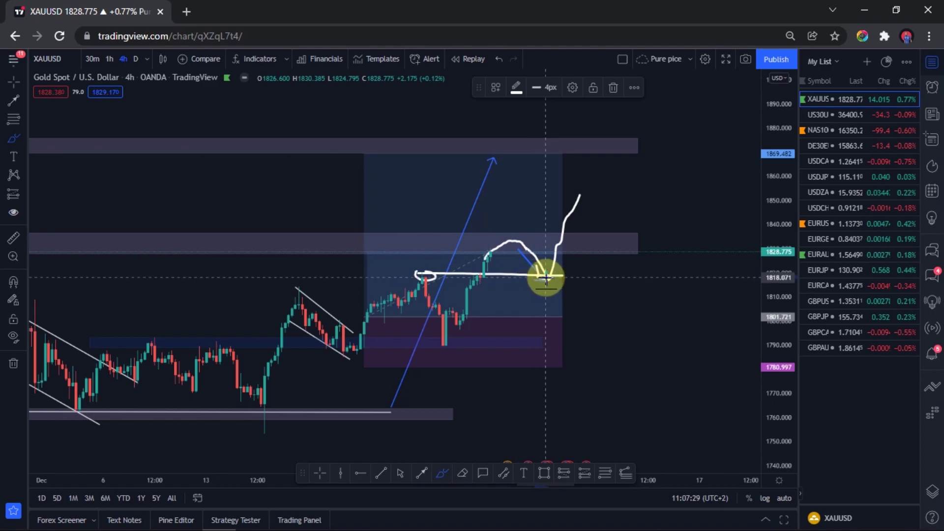
- Brush a second rally up from the line and a deeper drop down to the blue zone
{"action": "left_click_drag", "start_coordinate": [546, 278], "coordinate": [583, 181]}
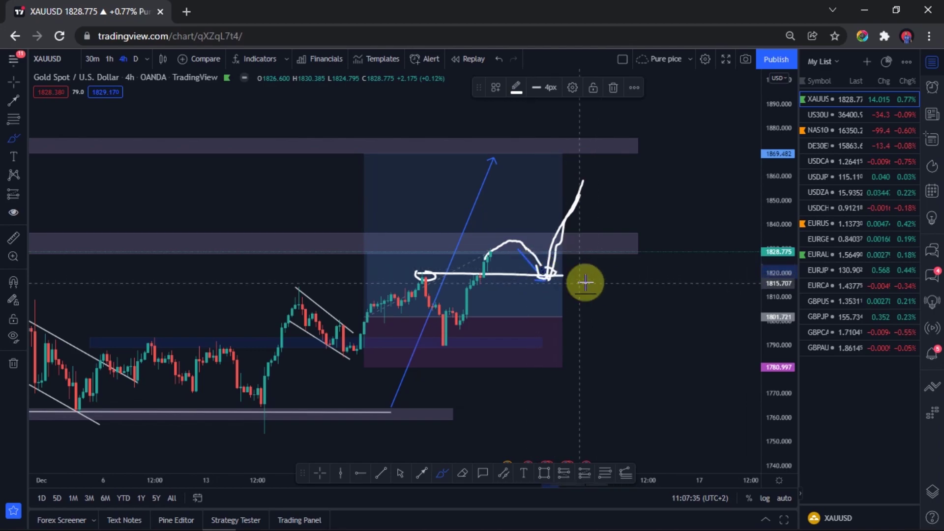
{"action": "mouse_move", "coordinate": [507, 249]}
{"action": "left_mouse_down"}
{"action": "mouse_move", "coordinate": [522, 260]}
{"action": "mouse_move", "coordinate": [543, 330]}
{"action": "mouse_move", "coordinate": [340, 341]}
{"action": "mouse_move", "coordinate": [540, 340]}
{"action": "left_mouse_up"}
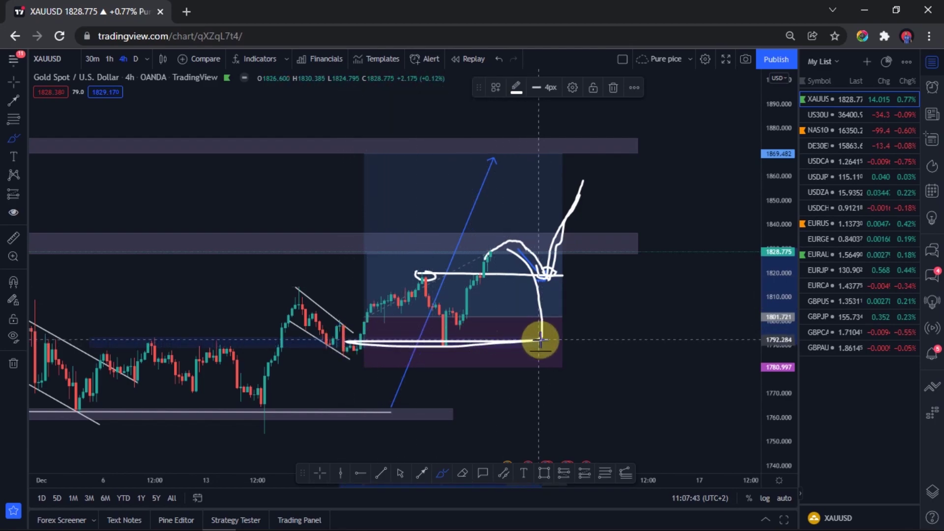
{"action": "scroll", "coordinate": [540, 340], "scroll_direction": "down", "scroll_amount": 3}
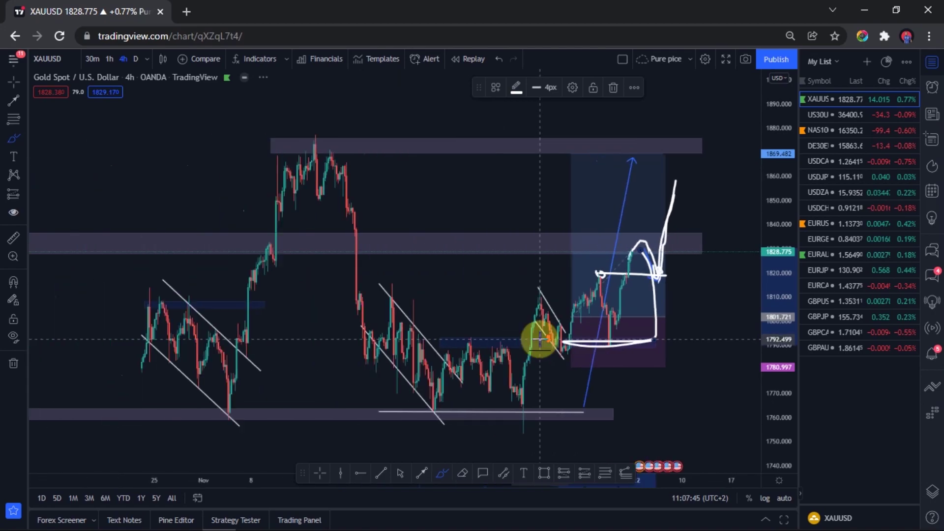
{"action": "scroll", "coordinate": [539, 340], "scroll_direction": "up", "scroll_amount": 3}
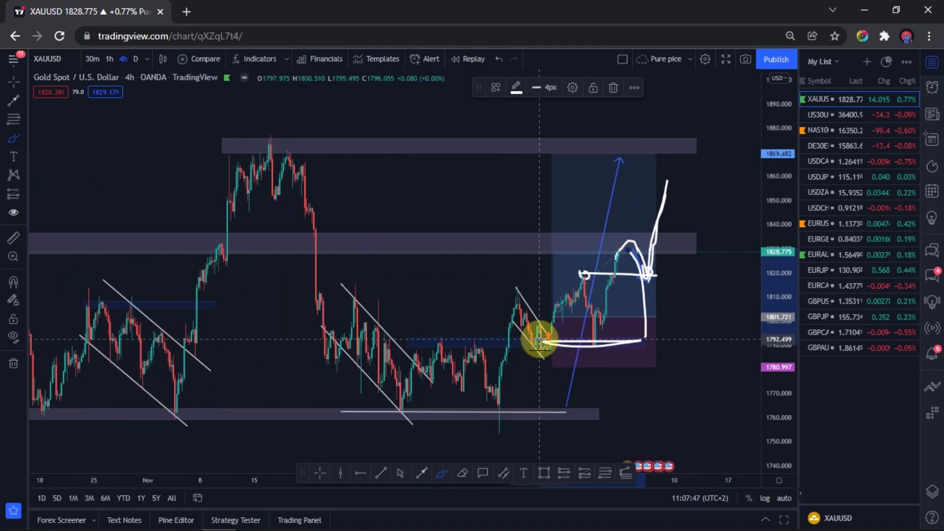
{"action": "scroll", "coordinate": [537, 338], "scroll_direction": "up", "scroll_amount": 2}
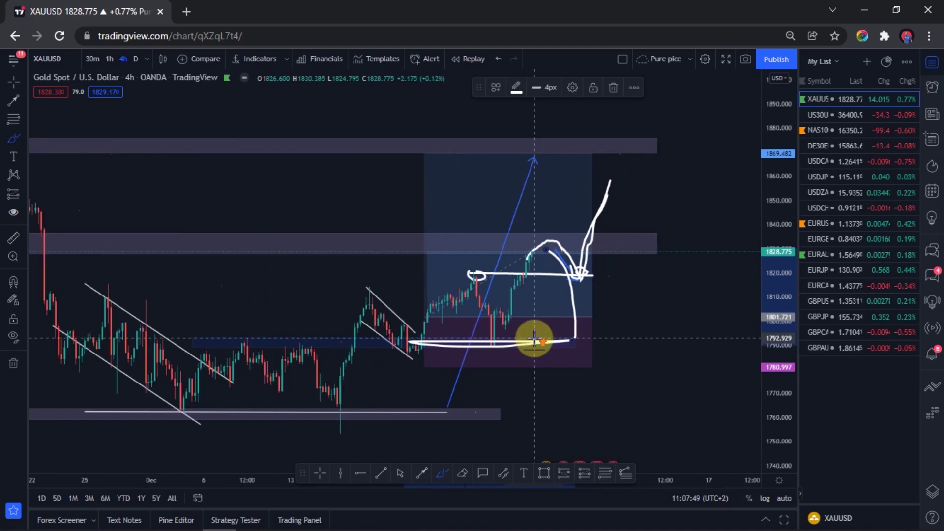
{"action": "scroll", "coordinate": [516, 337], "scroll_direction": "down", "scroll_amount": 4}
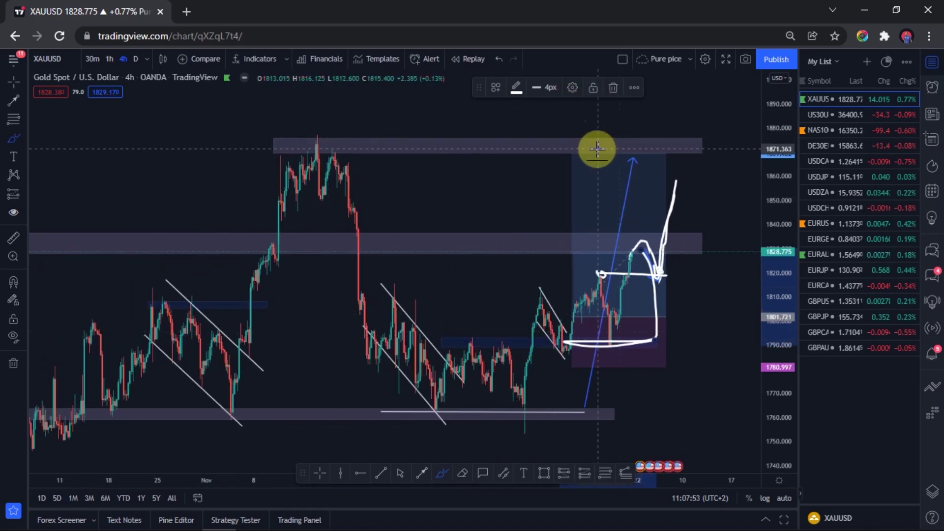
- Tick the swing high near 1822 in the top zone and stretch the price scale vertically
{"action": "left_click_drag", "start_coordinate": [316, 139], "coordinate": [319, 144]}
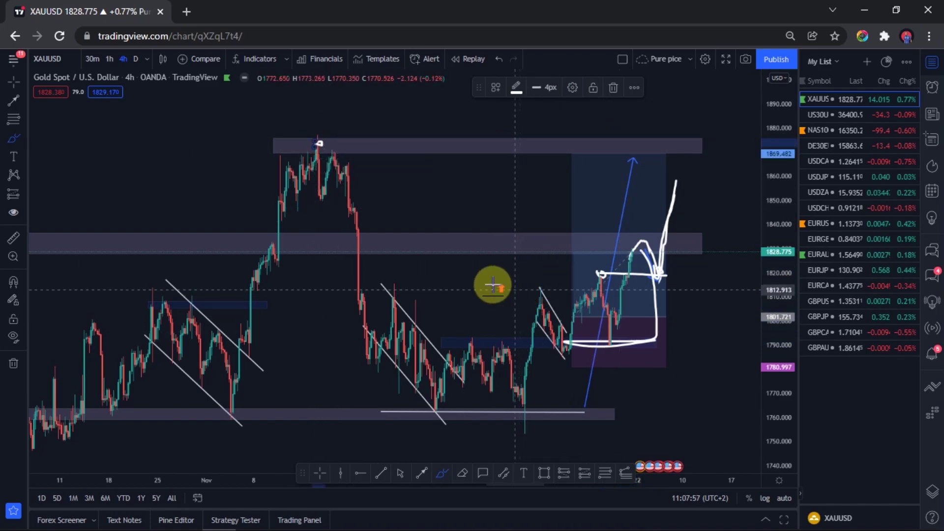
{"action": "scroll", "coordinate": [491, 284], "scroll_direction": "up", "scroll_amount": 5}
{"action": "left_click_drag", "start_coordinate": [774, 320], "coordinate": [732, 253]}
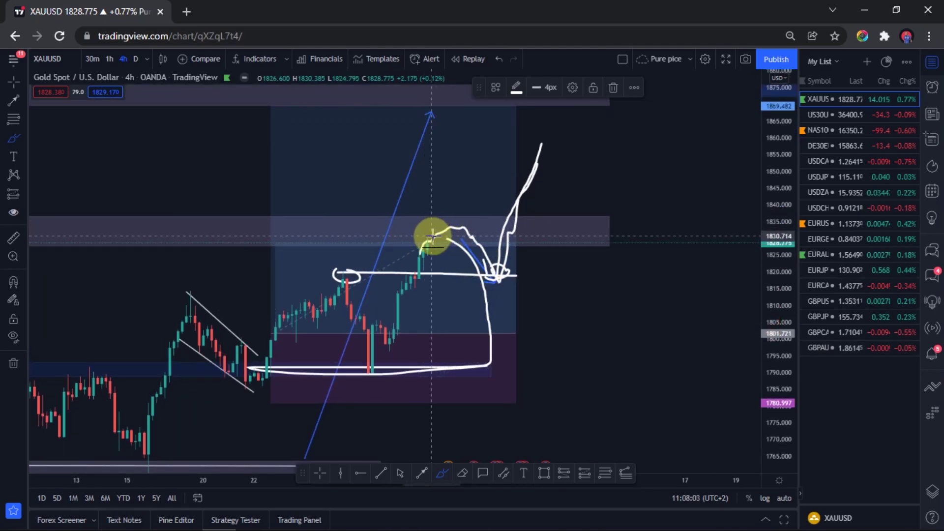
- Brush three more projection strokes up from the bottom line beside the box, then switch to NAS100
{"action": "left_click_drag", "start_coordinate": [372, 370], "coordinate": [424, 246]}
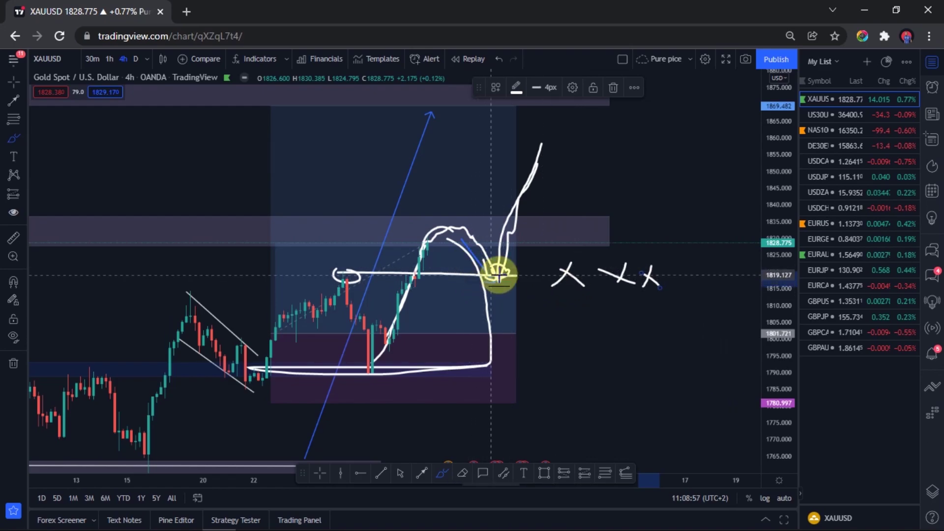
{"action": "left_click_drag", "start_coordinate": [492, 350], "coordinate": [489, 277]}
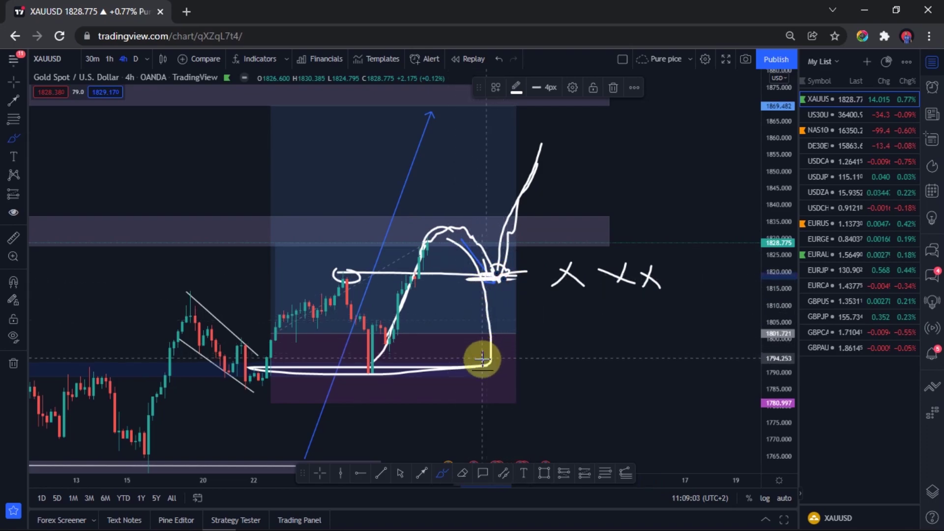
{"action": "mouse_move", "coordinate": [463, 364]}
{"action": "left_mouse_down"}
{"action": "mouse_move", "coordinate": [458, 341]}
{"action": "mouse_move", "coordinate": [476, 347]}
{"action": "mouse_move", "coordinate": [510, 326]}
{"action": "left_mouse_up"}
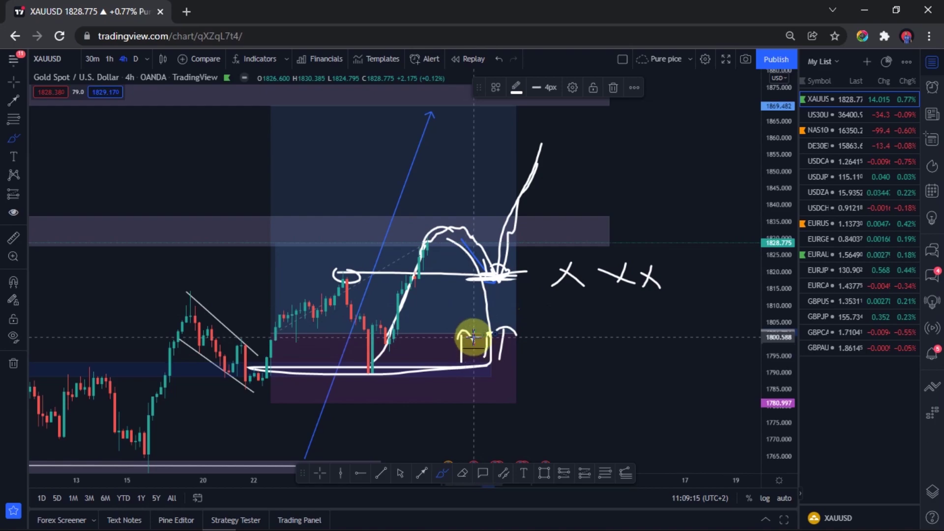
{"action": "left_click", "coordinate": [842, 130]}
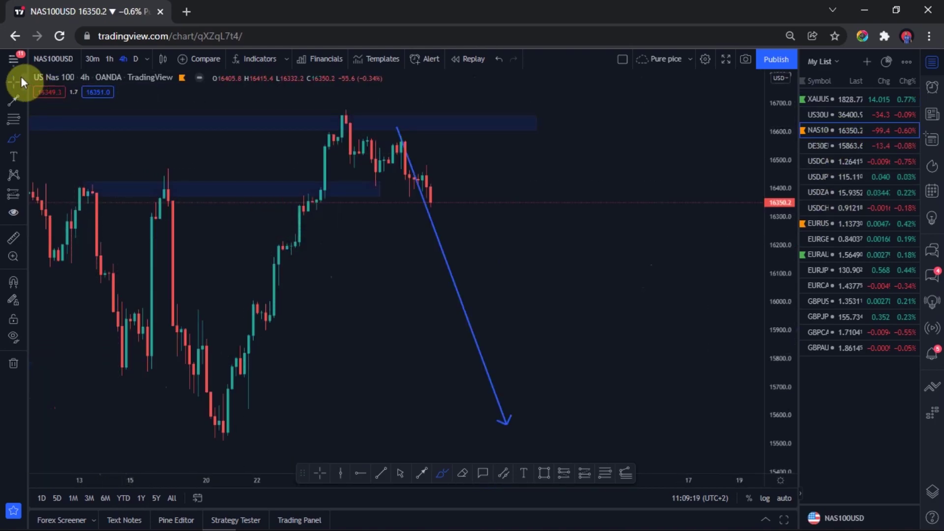
- Pan NAS100 and stretch the middle 16383–16441 zone from early December across the recent candles
{"action": "left_click", "coordinate": [19, 81]}
{"action": "left_click_drag", "start_coordinate": [273, 243], "coordinate": [453, 228]}
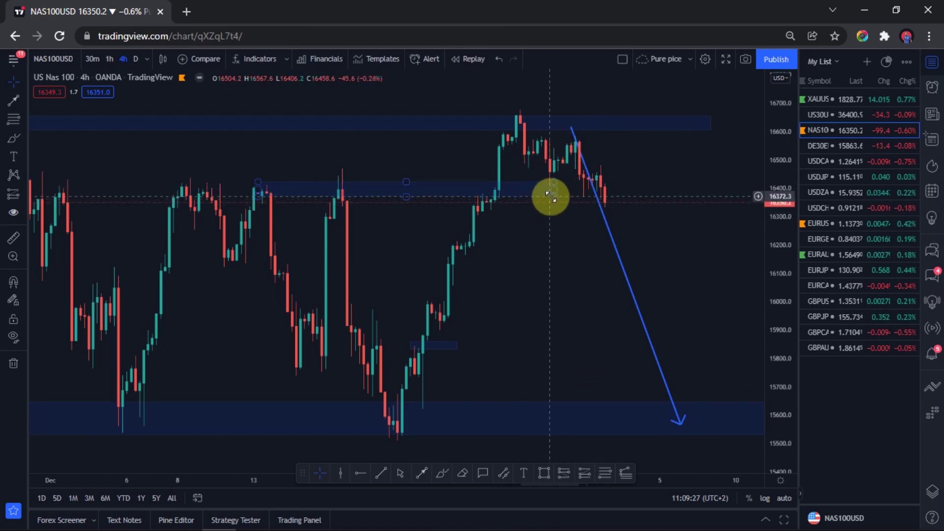
{"action": "left_click_drag", "start_coordinate": [549, 194], "coordinate": [643, 194]}
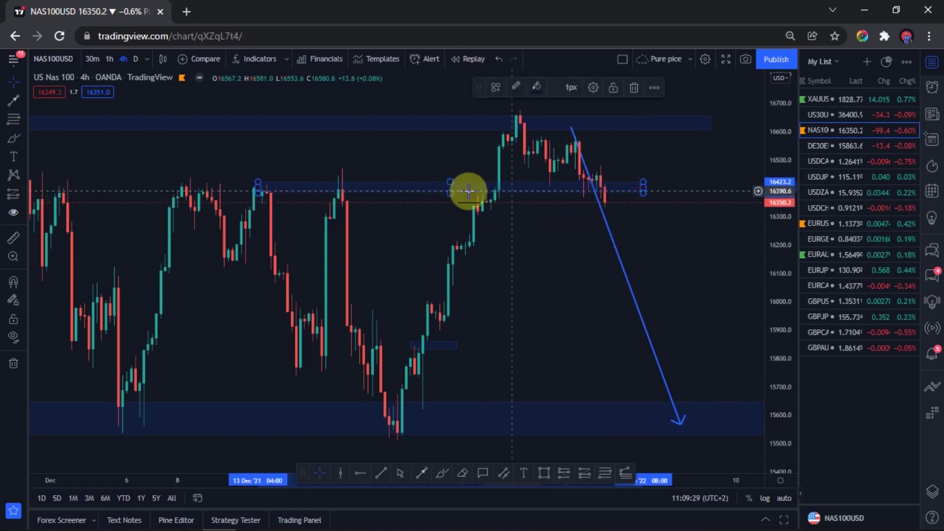
{"action": "left_click_drag", "start_coordinate": [256, 182], "coordinate": [161, 177]}
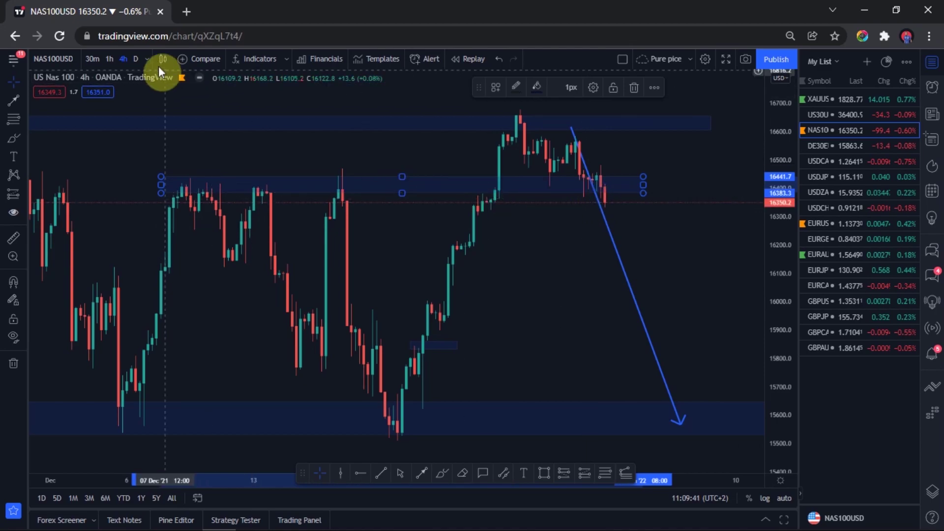
- Switch NAS100 to daily candles and zoom out to a much wider price and date range
{"action": "left_click", "coordinate": [136, 59]}
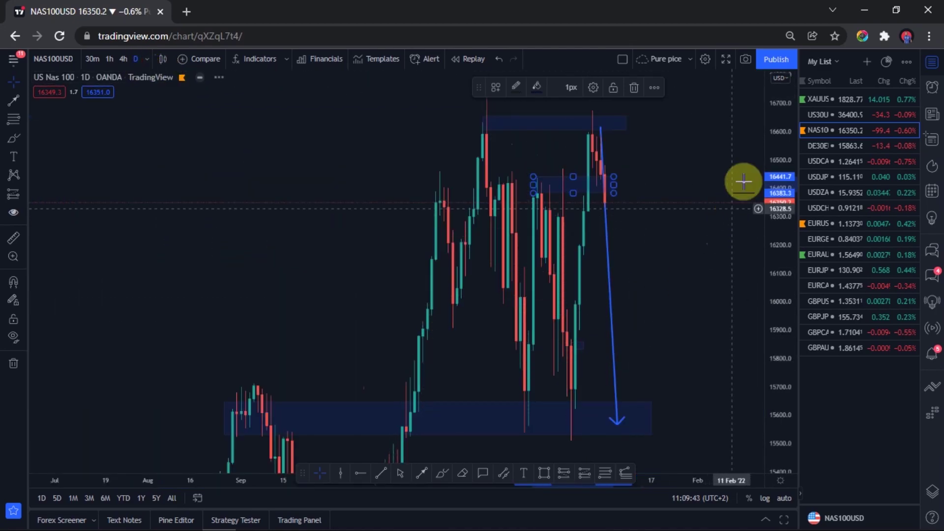
{"action": "left_click_drag", "start_coordinate": [784, 134], "coordinate": [773, 411]}
{"action": "scroll", "coordinate": [584, 316], "scroll_direction": "down", "scroll_amount": 3}
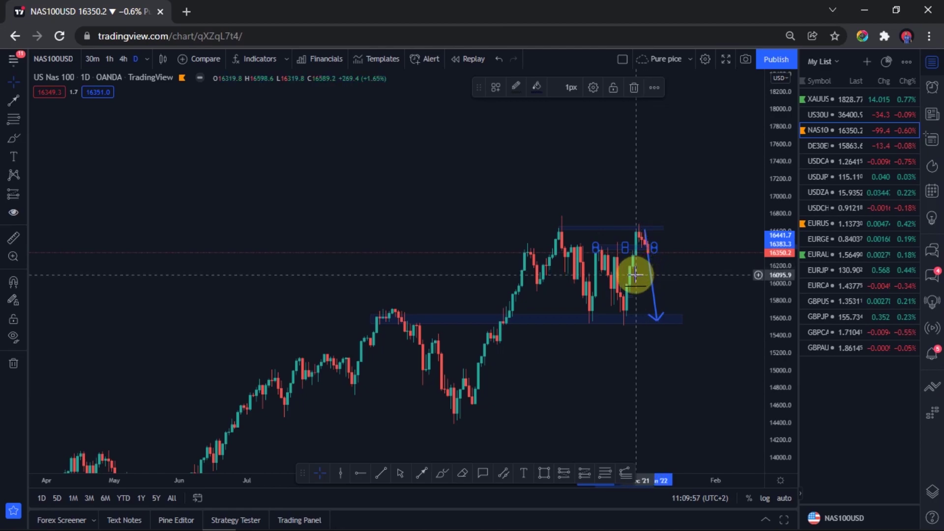
- Circle the support near 15600, brush a falling path along the arrow, and write DT
{"action": "left_click", "coordinate": [443, 473]}
{"action": "mouse_move", "coordinate": [636, 313]}
{"action": "left_mouse_down"}
{"action": "mouse_move", "coordinate": [596, 313]}
{"action": "mouse_move", "coordinate": [666, 320]}
{"action": "left_mouse_up"}
{"action": "mouse_move", "coordinate": [647, 249]}
{"action": "left_mouse_down"}
{"action": "mouse_move", "coordinate": [694, 364]}
{"action": "mouse_move", "coordinate": [718, 354]}
{"action": "mouse_move", "coordinate": [735, 387]}
{"action": "left_mouse_up"}
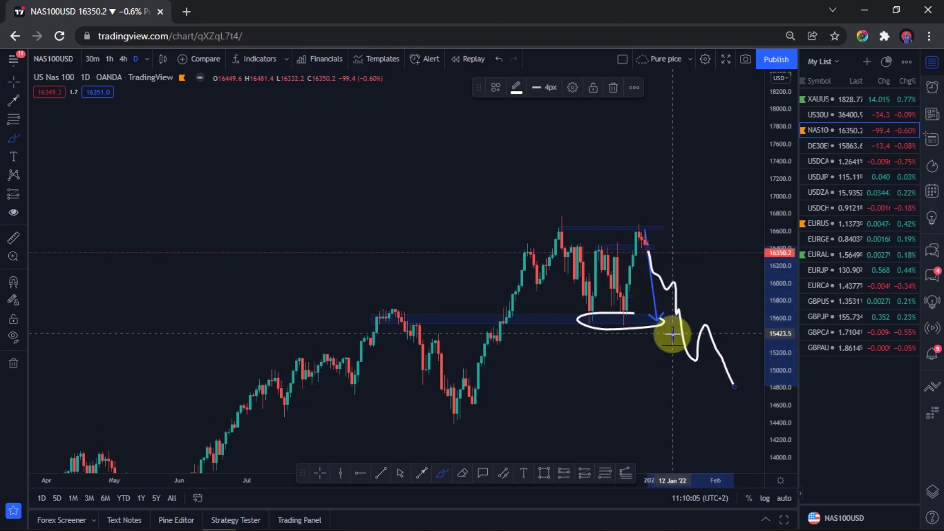
{"action": "mouse_move", "coordinate": [250, 165]}
{"action": "left_mouse_down"}
{"action": "mouse_move", "coordinate": [243, 158]}
{"action": "mouse_move", "coordinate": [311, 192]}
{"action": "left_mouse_up"}
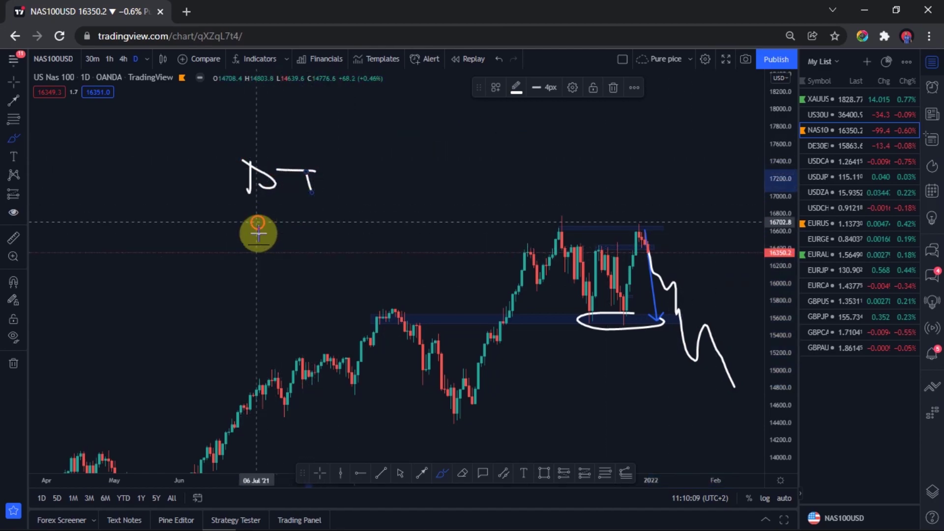
{"action": "mouse_move", "coordinate": [258, 232]}
{"action": "left_mouse_down"}
{"action": "mouse_move", "coordinate": [295, 227]}
{"action": "mouse_move", "coordinate": [309, 251]}
{"action": "left_mouse_up"}
{"action": "mouse_move", "coordinate": [319, 246]}
{"action": "left_mouse_down"}
{"action": "mouse_move", "coordinate": [352, 213]}
{"action": "mouse_move", "coordinate": [356, 232]}
{"action": "left_mouse_up"}
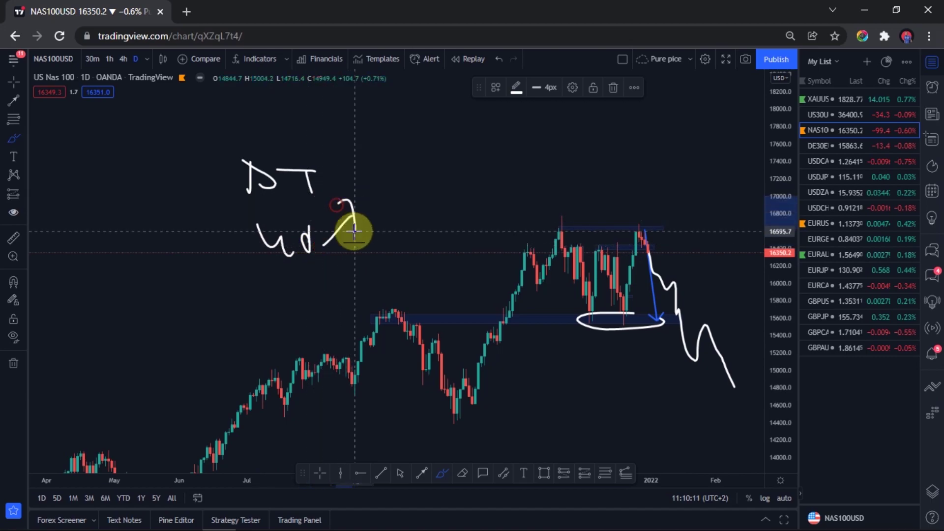
- Loop the candle low at support and circle both double-top peaks near 16700
{"action": "mouse_move", "coordinate": [625, 313]}
{"action": "left_mouse_down"}
{"action": "mouse_move", "coordinate": [632, 316]}
{"action": "mouse_move", "coordinate": [588, 320]}
{"action": "mouse_move", "coordinate": [587, 338]}
{"action": "mouse_move", "coordinate": [612, 318]}
{"action": "mouse_move", "coordinate": [594, 329]}
{"action": "left_mouse_up"}
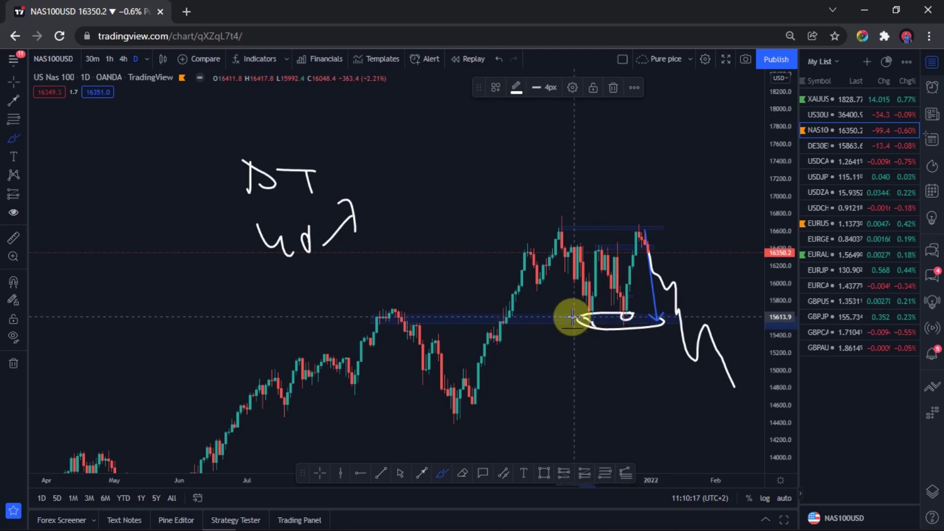
{"action": "scroll", "coordinate": [572, 316], "scroll_direction": "up", "scroll_amount": 3}
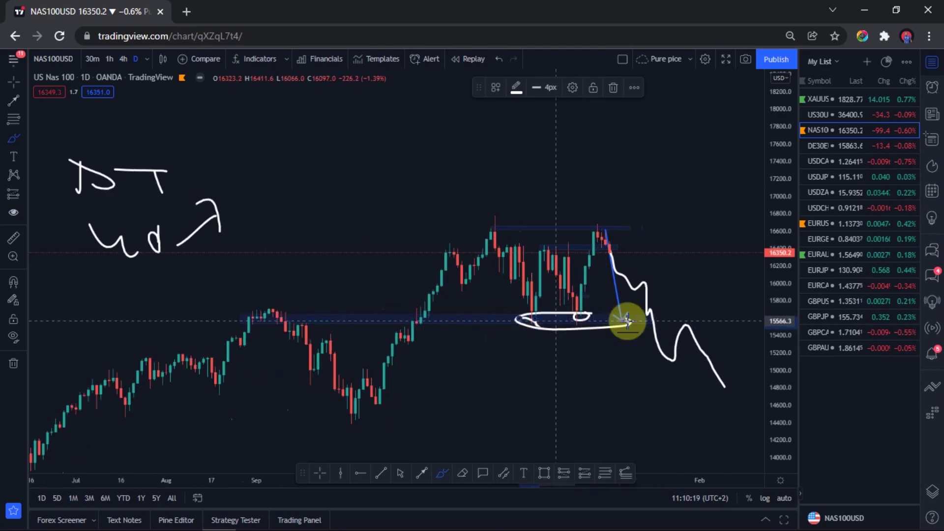
{"action": "scroll", "coordinate": [573, 319], "scroll_direction": "up", "scroll_amount": 2}
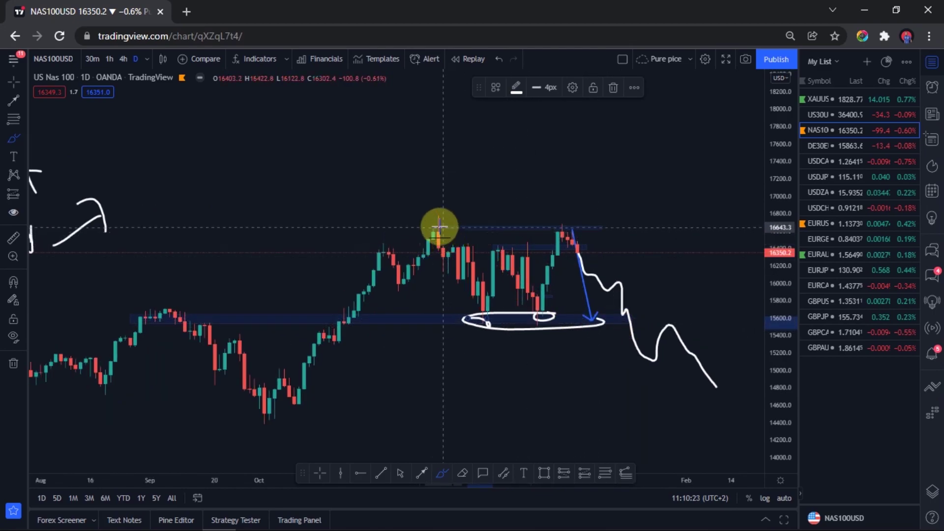
{"action": "left_click_drag", "start_coordinate": [438, 206], "coordinate": [431, 212]}
{"action": "left_click_drag", "start_coordinate": [562, 209], "coordinate": [547, 212]}
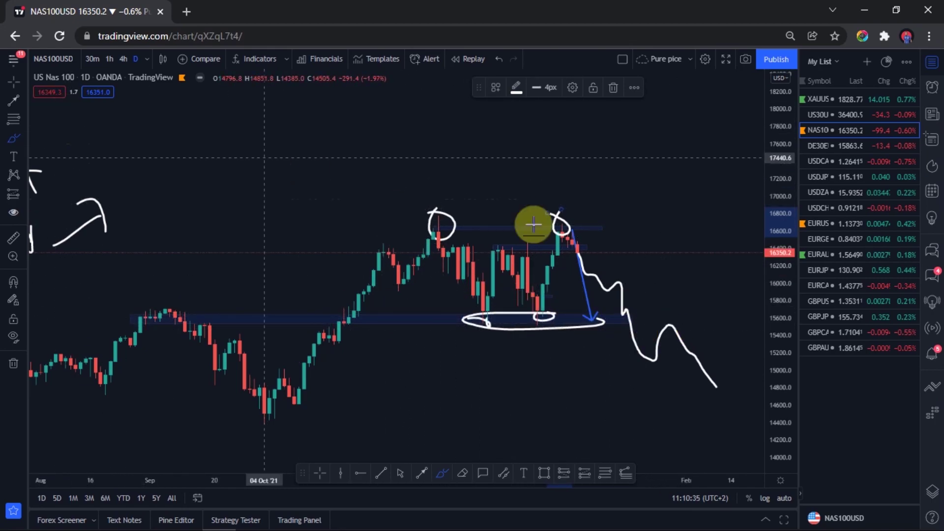
- Put NAS100 back on the 4-hour timeframe and stretch the price scale vertically
{"action": "left_click", "coordinate": [121, 58]}
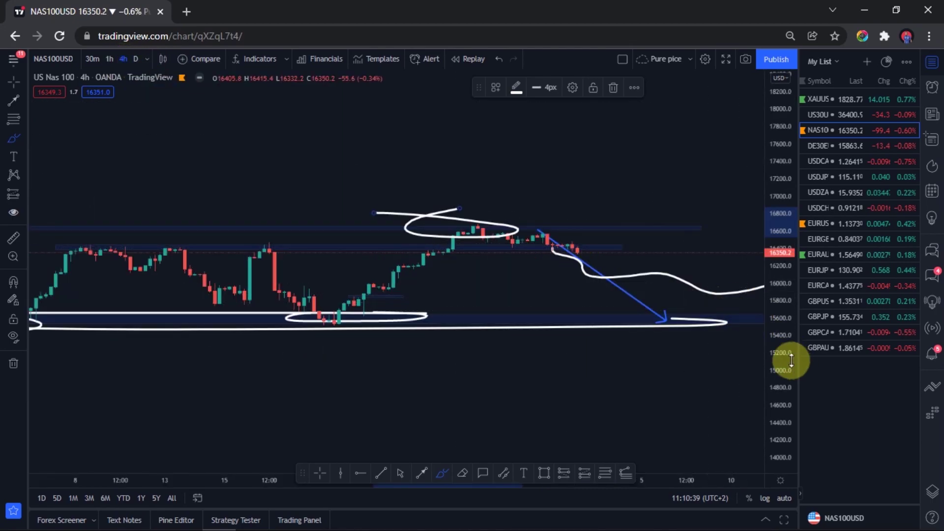
{"action": "left_click_drag", "start_coordinate": [784, 359], "coordinate": [781, 96]}
{"action": "left_click_drag", "start_coordinate": [772, 379], "coordinate": [780, 238]}
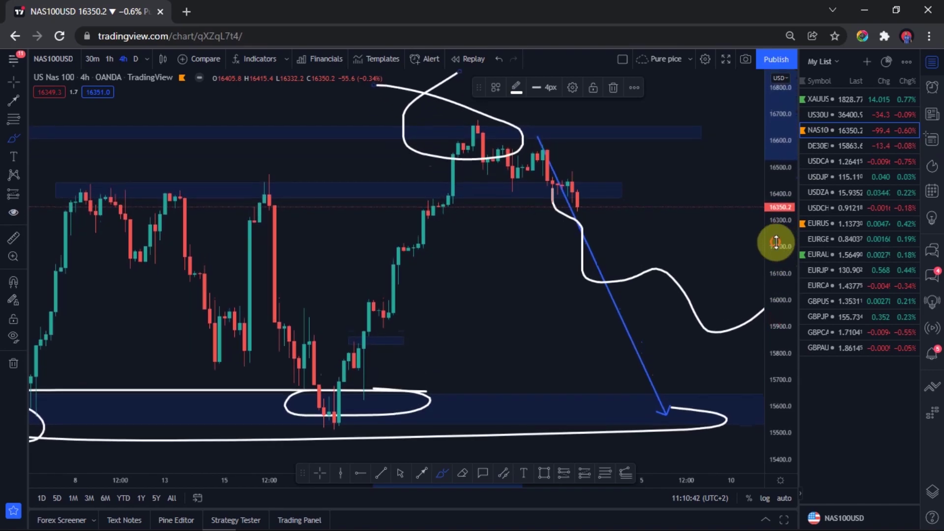
- Brush three projected paths from about 16350 down toward the 15550 support, including a rebound and a hook
{"action": "left_click", "coordinate": [442, 470]}
{"action": "mouse_move", "coordinate": [576, 196]}
{"action": "left_mouse_down"}
{"action": "mouse_move", "coordinate": [563, 253]}
{"action": "mouse_move", "coordinate": [590, 277]}
{"action": "mouse_move", "coordinate": [605, 275]}
{"action": "mouse_move", "coordinate": [611, 309]}
{"action": "mouse_move", "coordinate": [626, 320]}
{"action": "mouse_move", "coordinate": [670, 313]}
{"action": "mouse_move", "coordinate": [717, 270]}
{"action": "left_mouse_up"}
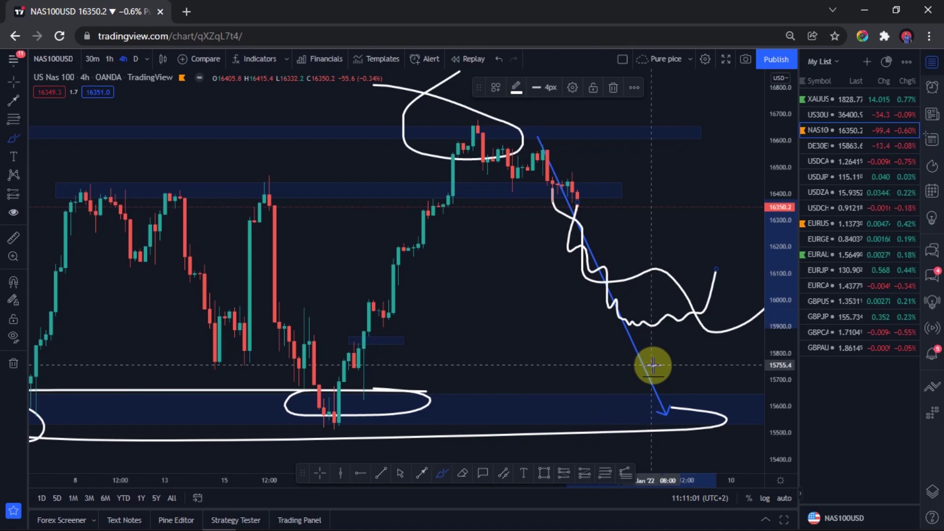
{"action": "mouse_move", "coordinate": [576, 268]}
{"action": "left_mouse_down"}
{"action": "mouse_move", "coordinate": [584, 295]}
{"action": "mouse_move", "coordinate": [664, 322]}
{"action": "mouse_move", "coordinate": [702, 310]}
{"action": "mouse_move", "coordinate": [727, 234]}
{"action": "left_mouse_up"}
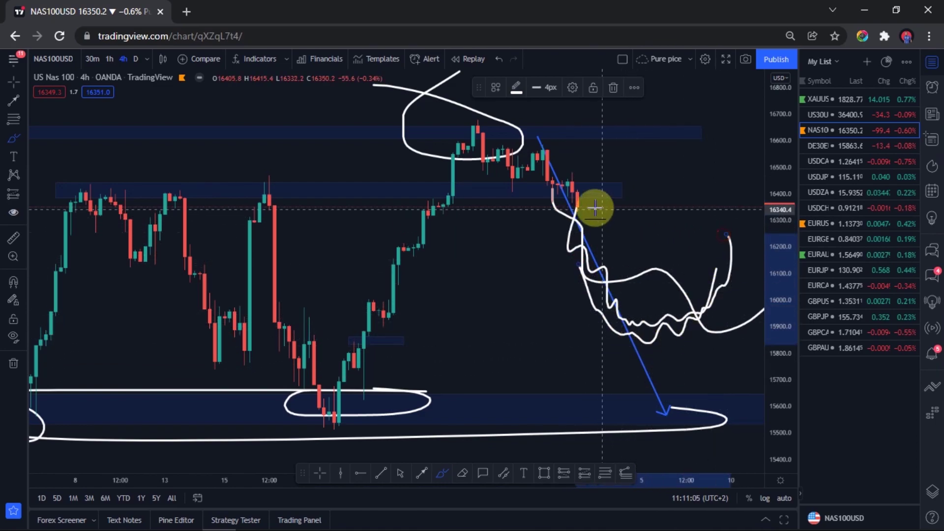
{"action": "mouse_move", "coordinate": [596, 206]}
{"action": "left_mouse_down"}
{"action": "mouse_move", "coordinate": [600, 302]}
{"action": "mouse_move", "coordinate": [662, 407]}
{"action": "mouse_move", "coordinate": [679, 421]}
{"action": "mouse_move", "coordinate": [727, 386]}
{"action": "mouse_move", "coordinate": [736, 341]}
{"action": "left_mouse_up"}
{"action": "scroll", "coordinate": [705, 438], "scroll_direction": "down", "scroll_amount": 3}
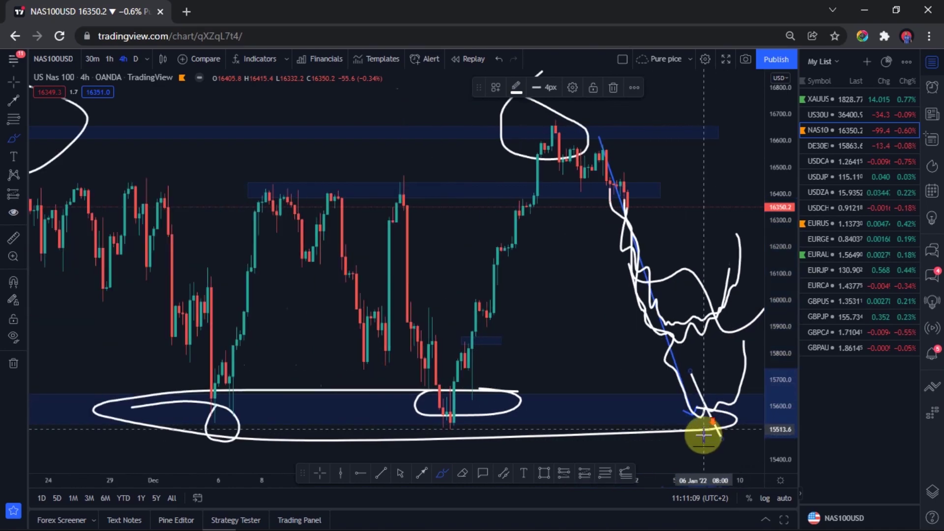
{"action": "scroll", "coordinate": [689, 349], "scroll_direction": "down", "scroll_amount": 2}
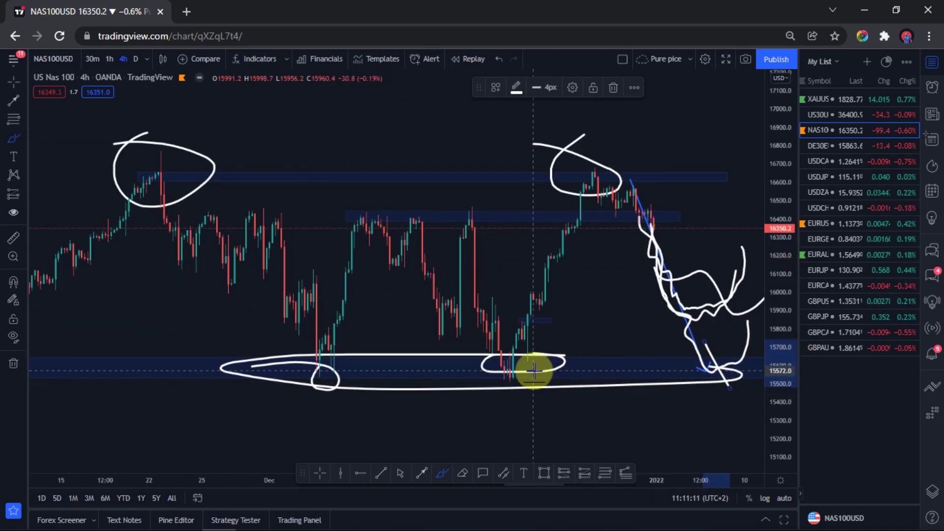